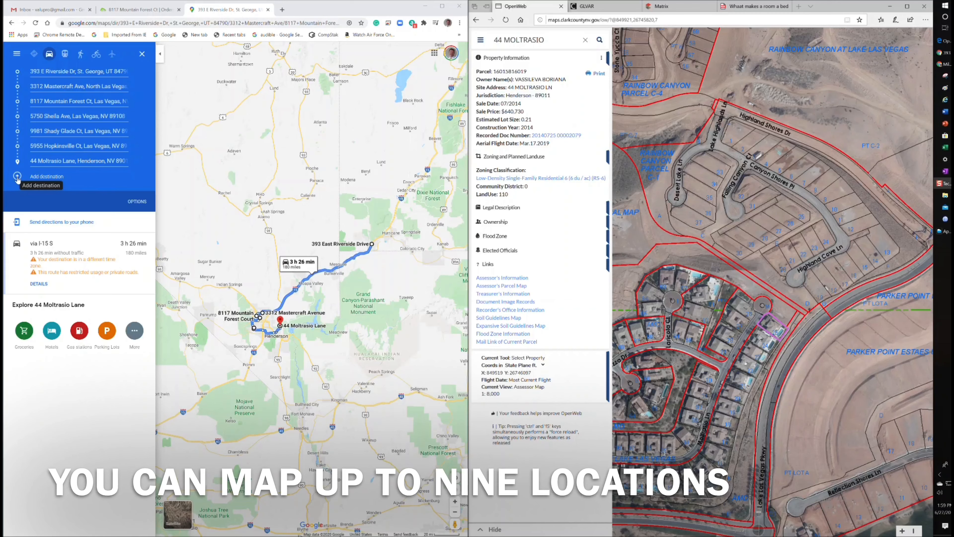
left_click(18, 176)
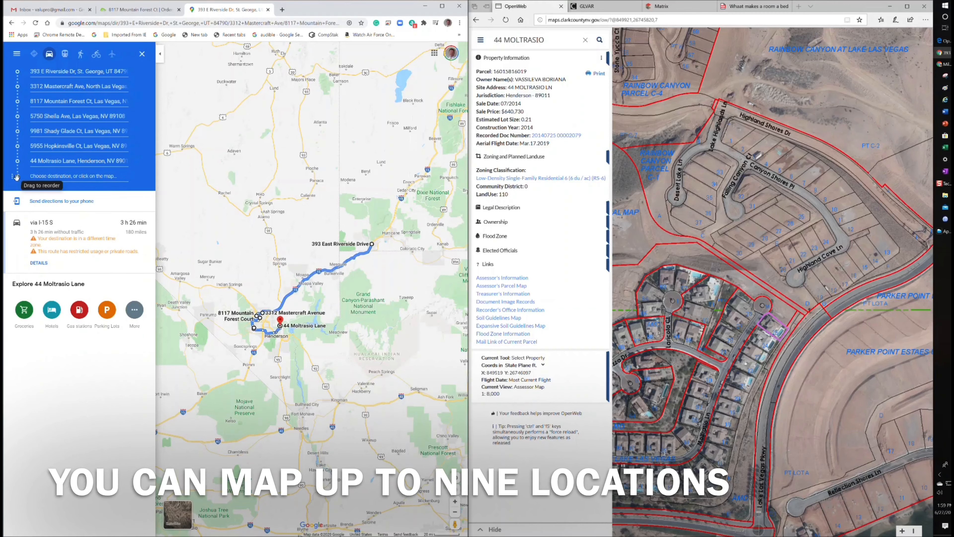
left_click(41, 177)
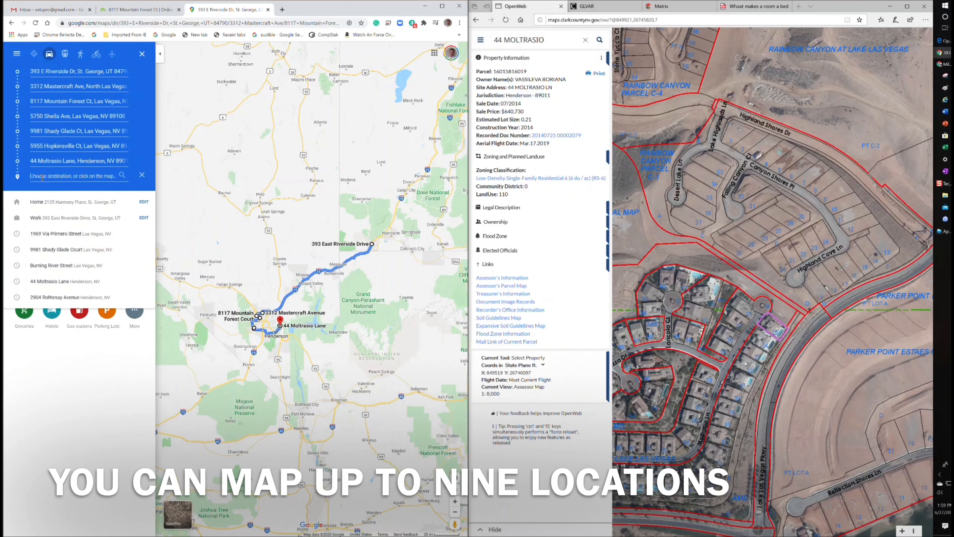
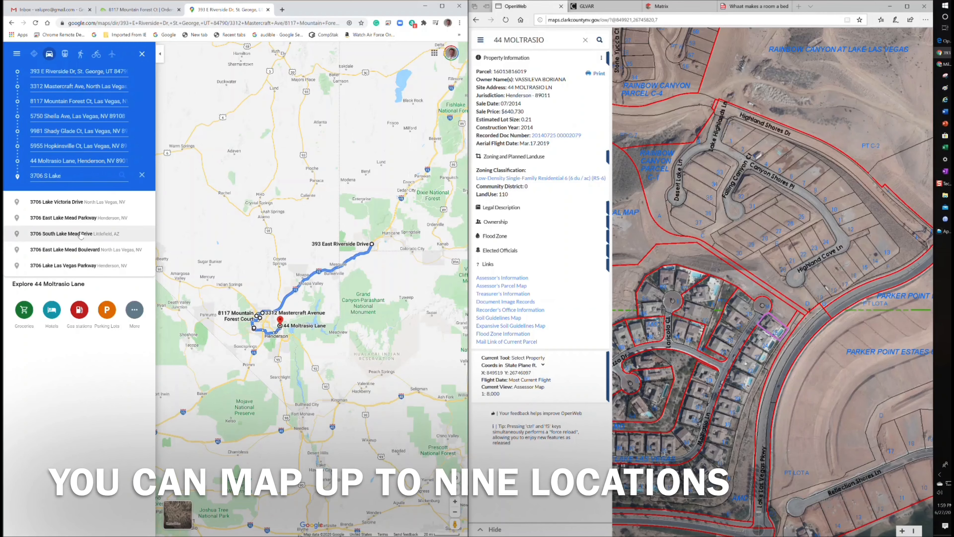
left_click(80, 234)
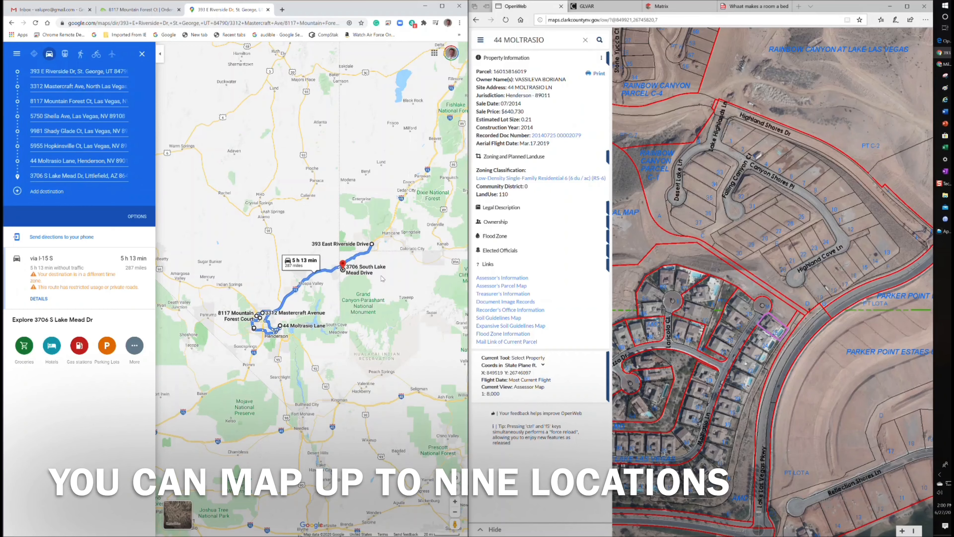
scroll(348, 276, "up", 3)
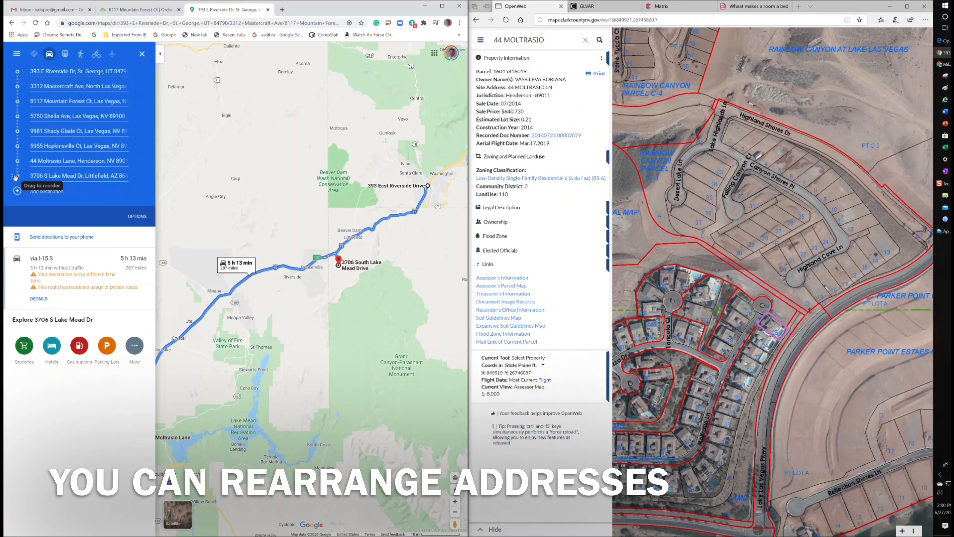
left_click_drag(15, 177, 13, 85)
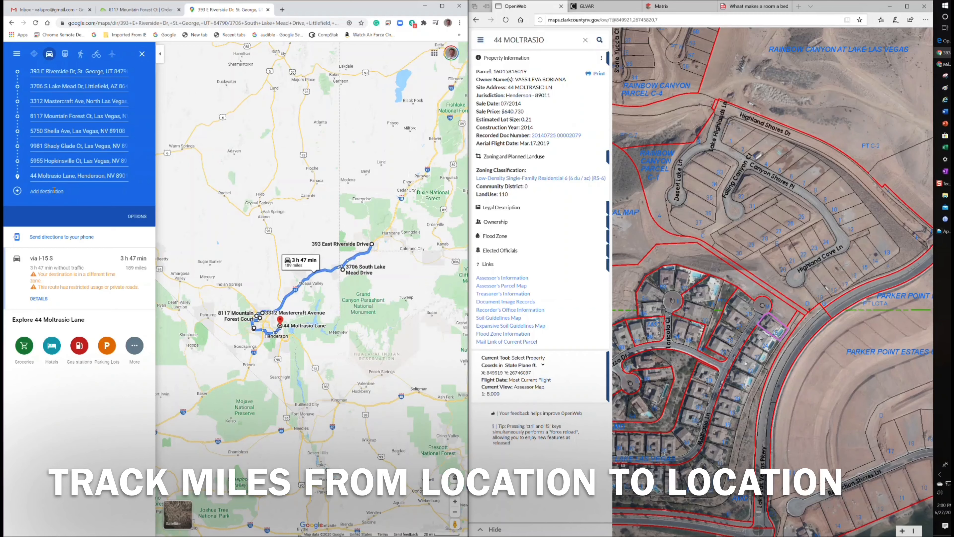
left_click(54, 190)
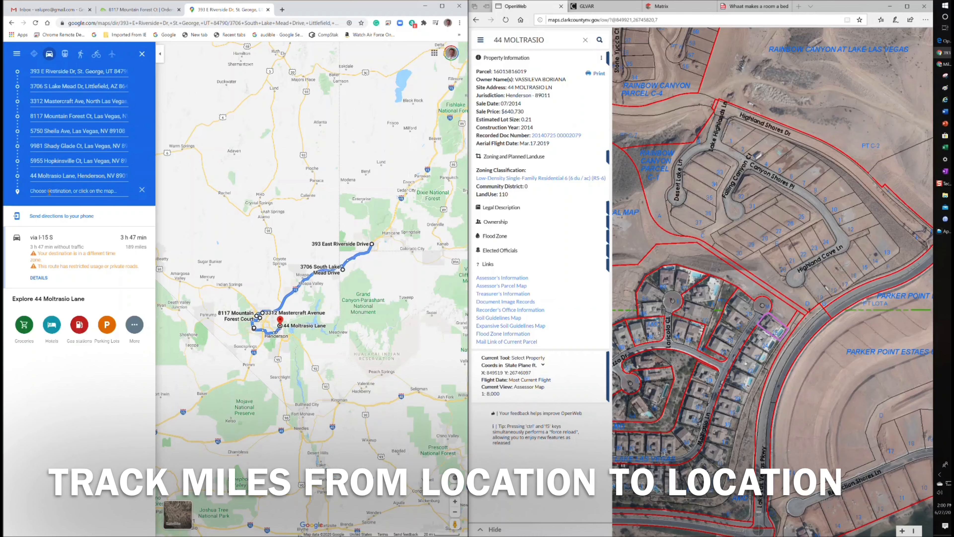
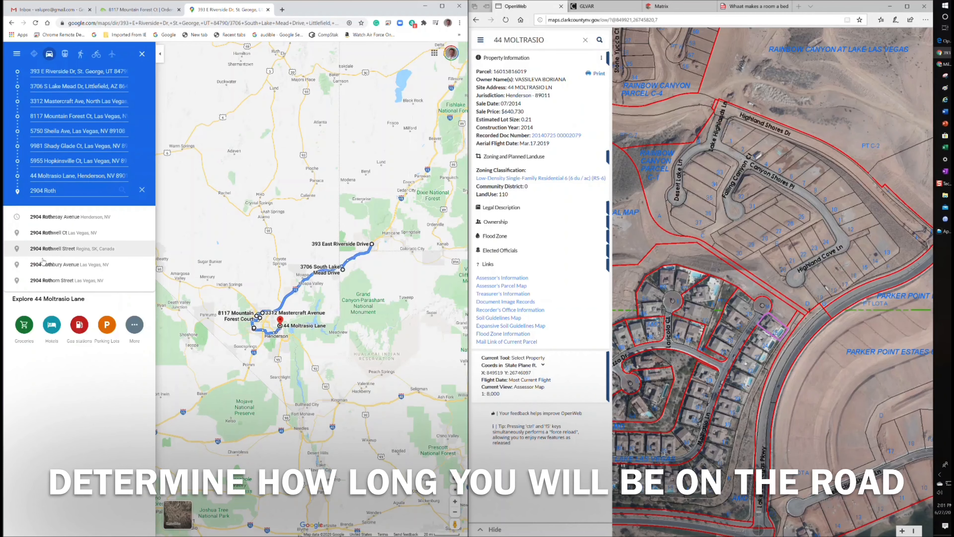
left_click(51, 216)
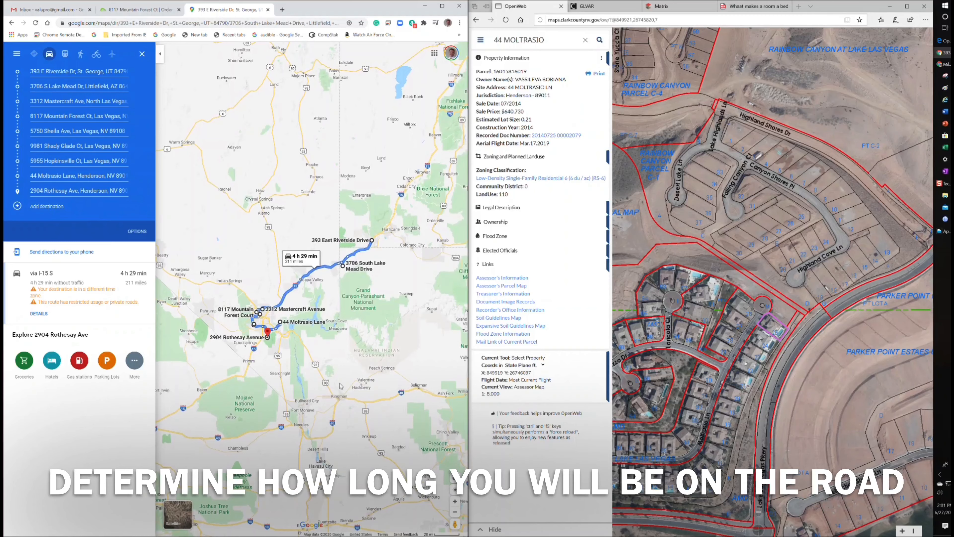
scroll(265, 338, "up", 4)
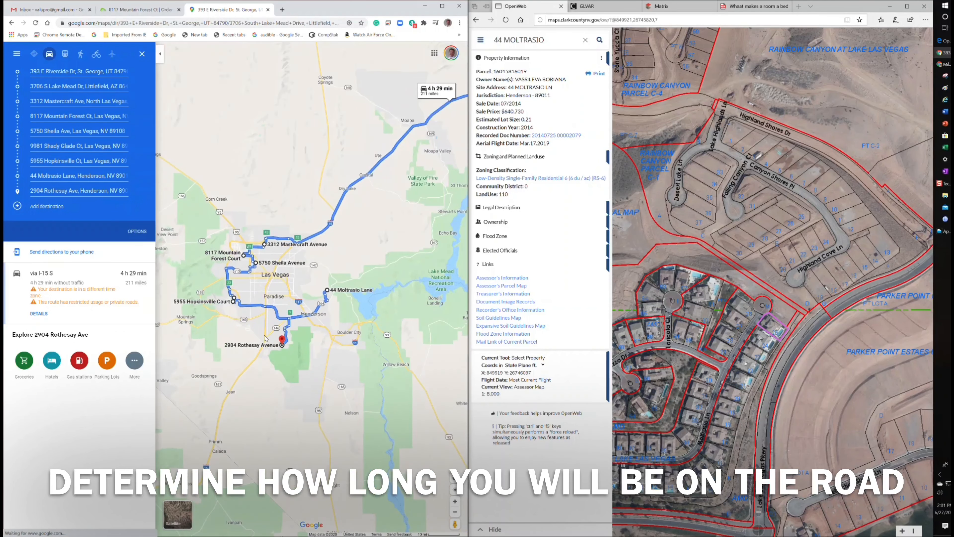
scroll(266, 337, "up", 1)
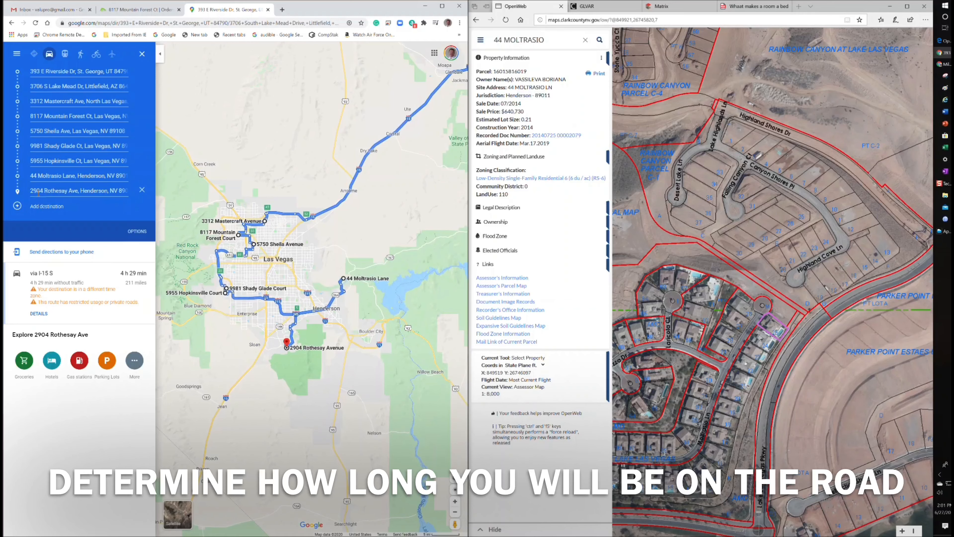
left_click_drag(24, 192, 25, 176)
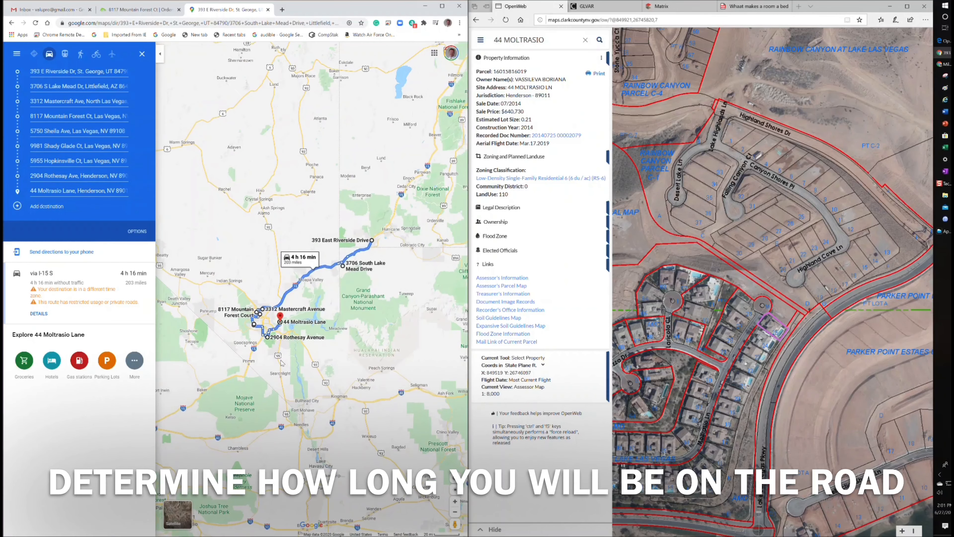
Pan and zoom the map to review the route from St. George to Las Vegas
scroll(279, 305, "up", 3)
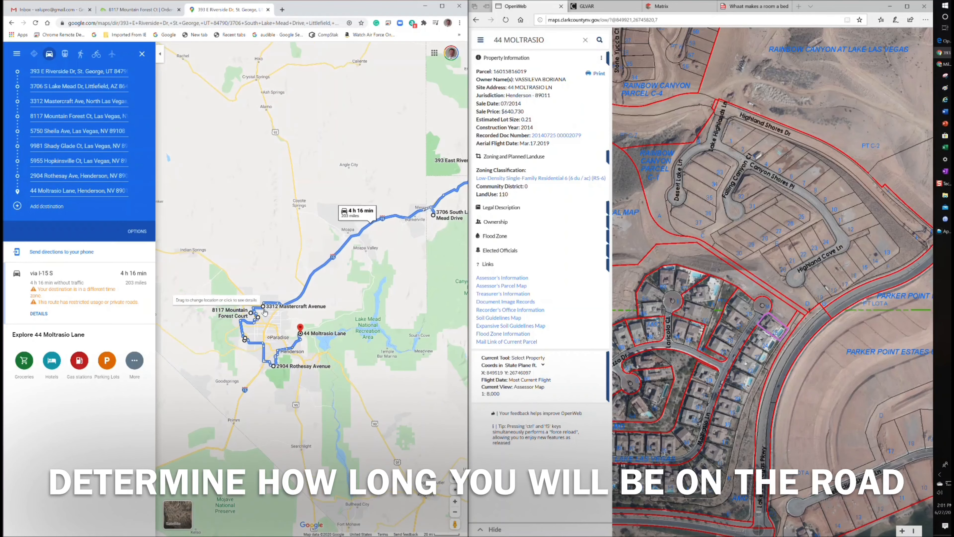
scroll(267, 314, "up", 2)
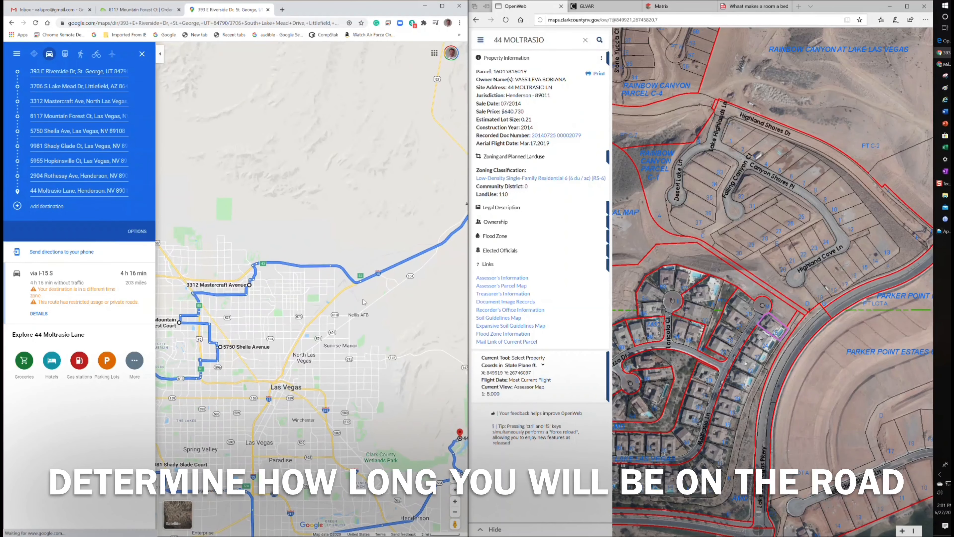
scroll(453, 302, "down", 2)
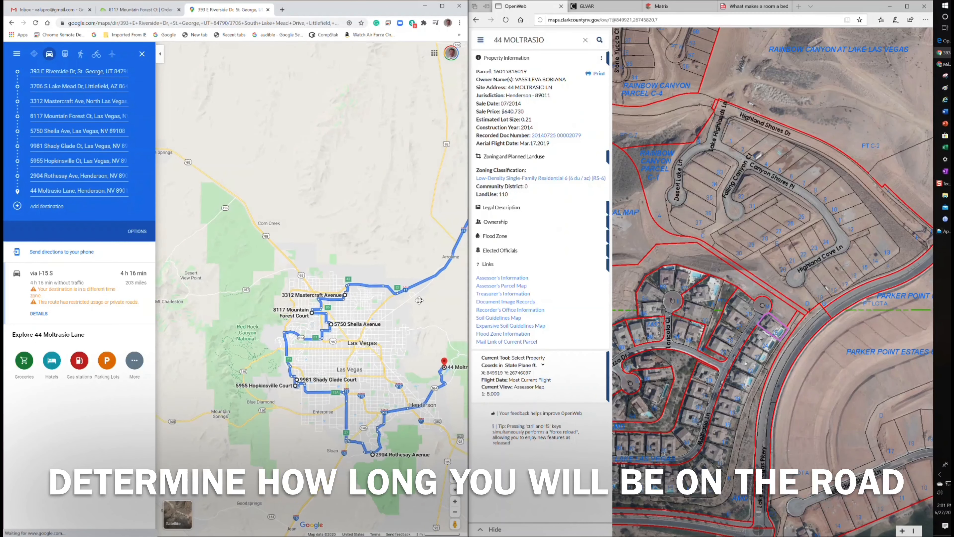
left_click_drag(453, 302, 263, 329)
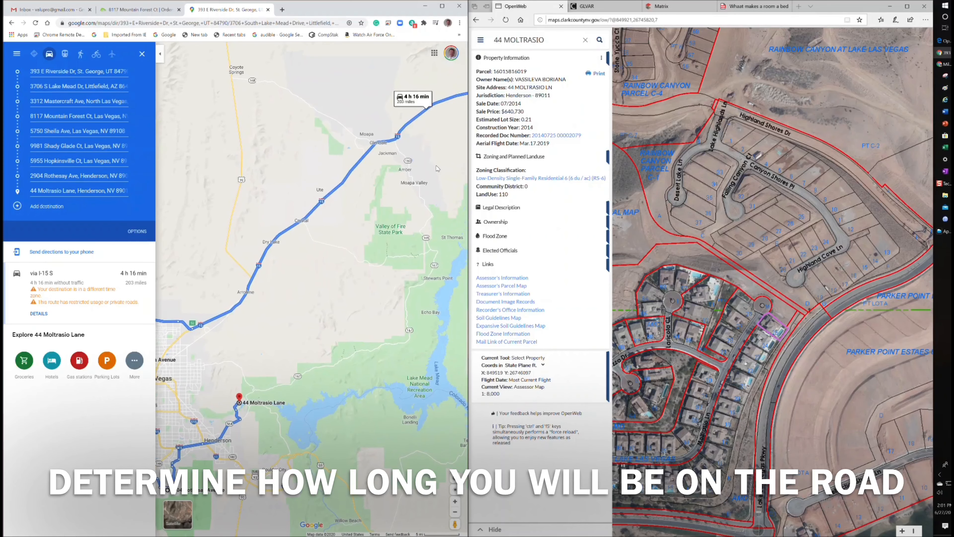
scroll(435, 169, "down", 1)
left_click_drag(427, 172, 249, 246)
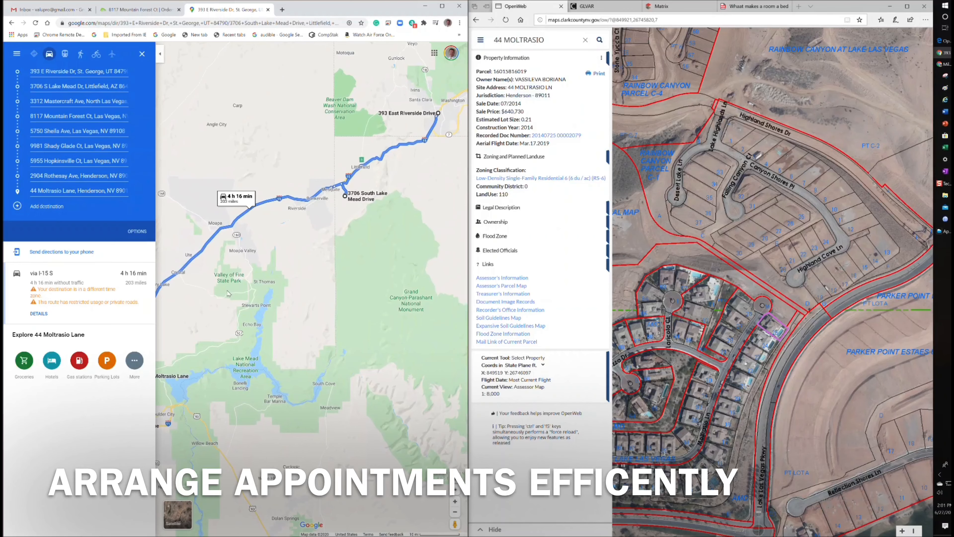
mouse_move(225, 296)
left_mouse_down()
mouse_move(323, 242)
mouse_move(414, 172)
left_mouse_up()
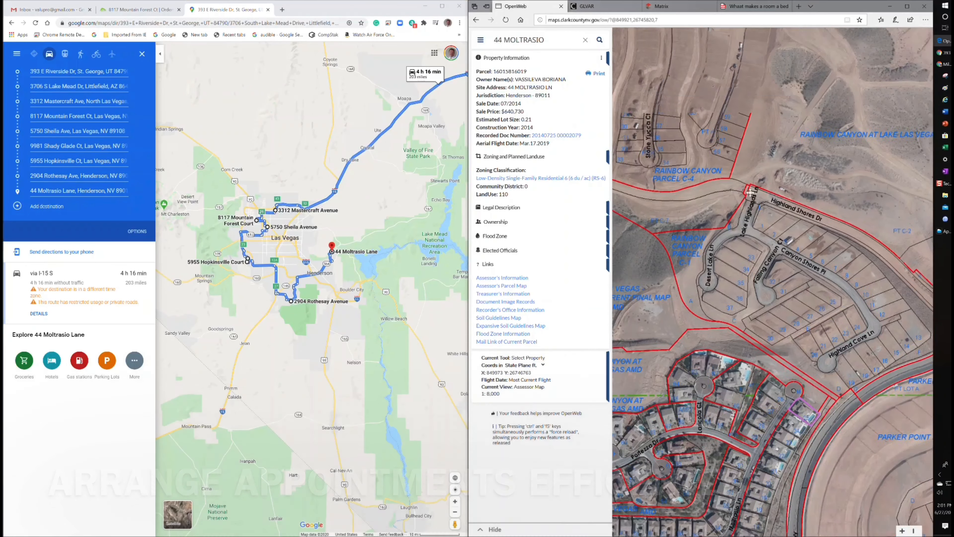
left_click_drag(730, 81, 793, 256)
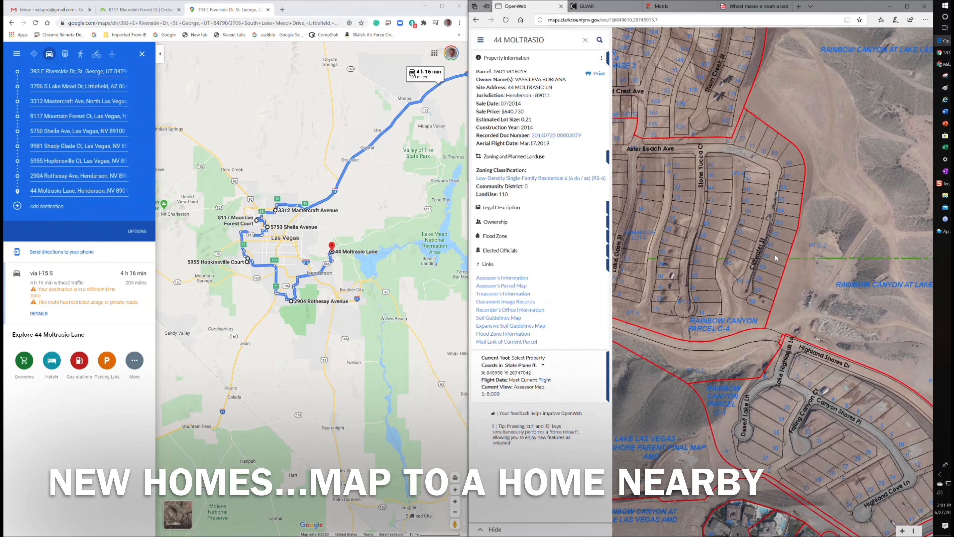
left_click(776, 257)
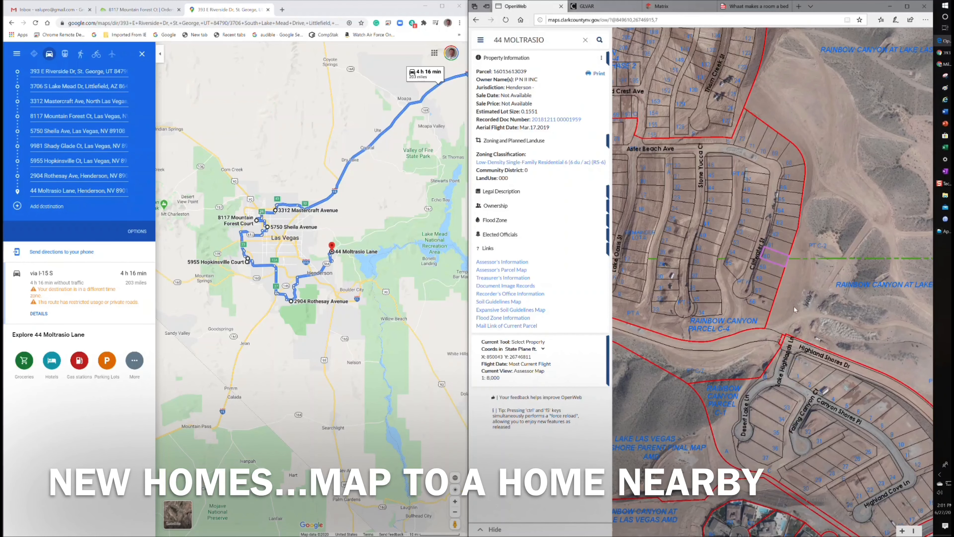
left_click_drag(794, 309, 711, 132)
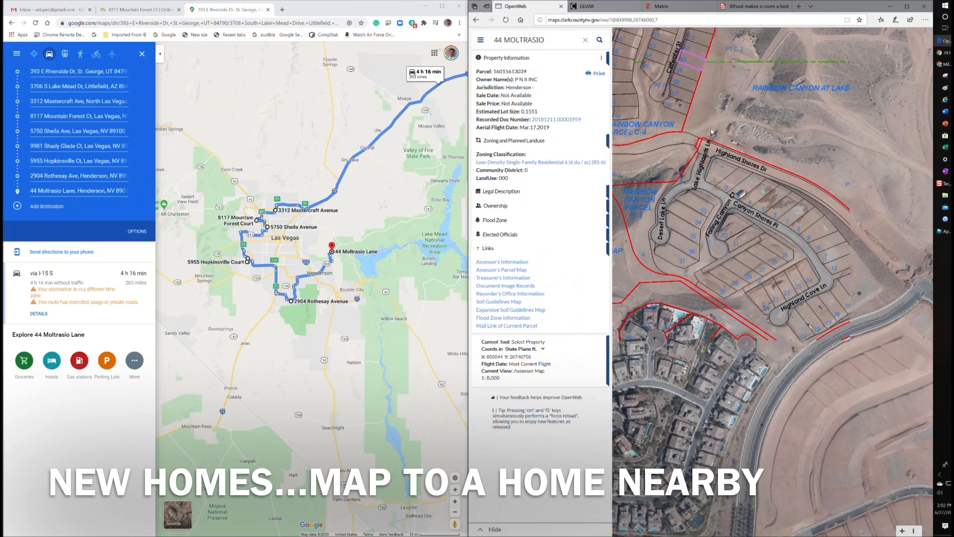
left_click(762, 374)
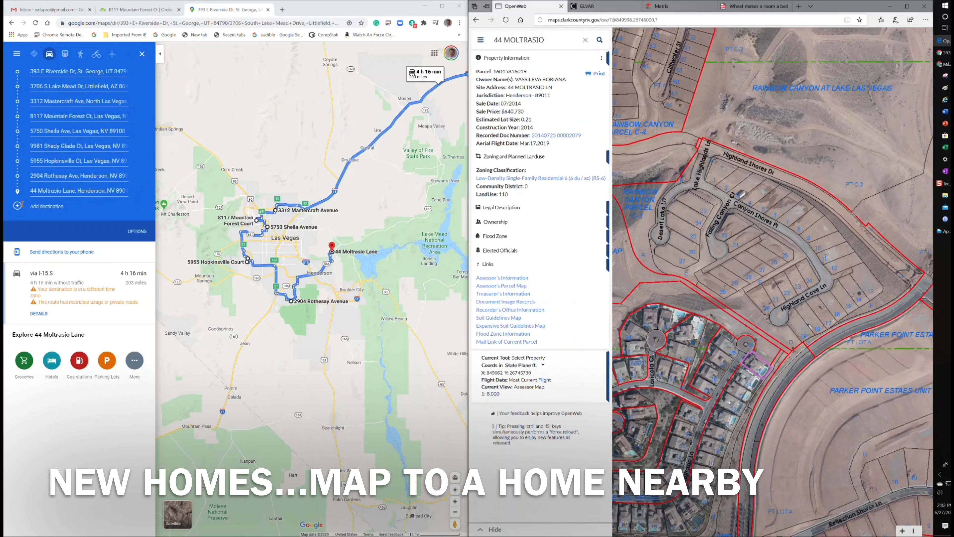
left_click(40, 206)
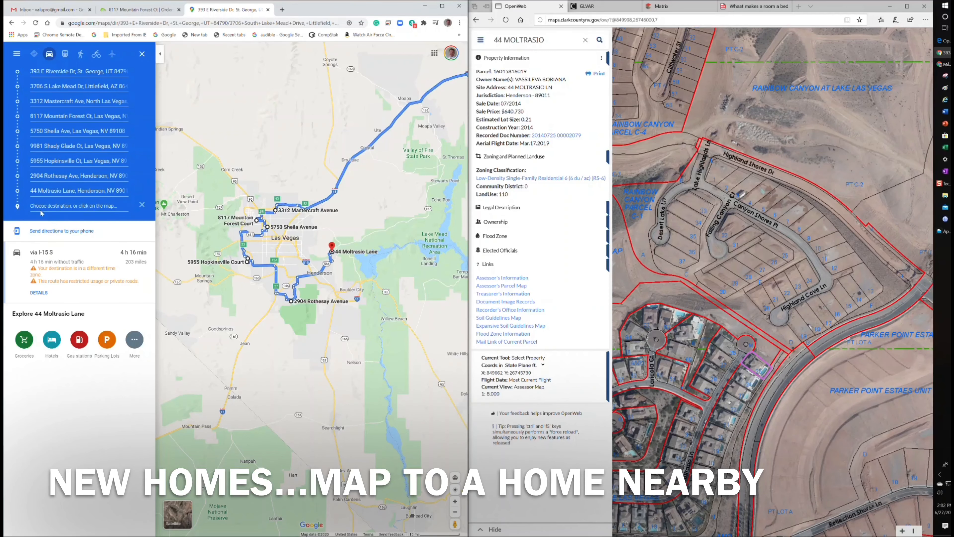
left_click(57, 206)
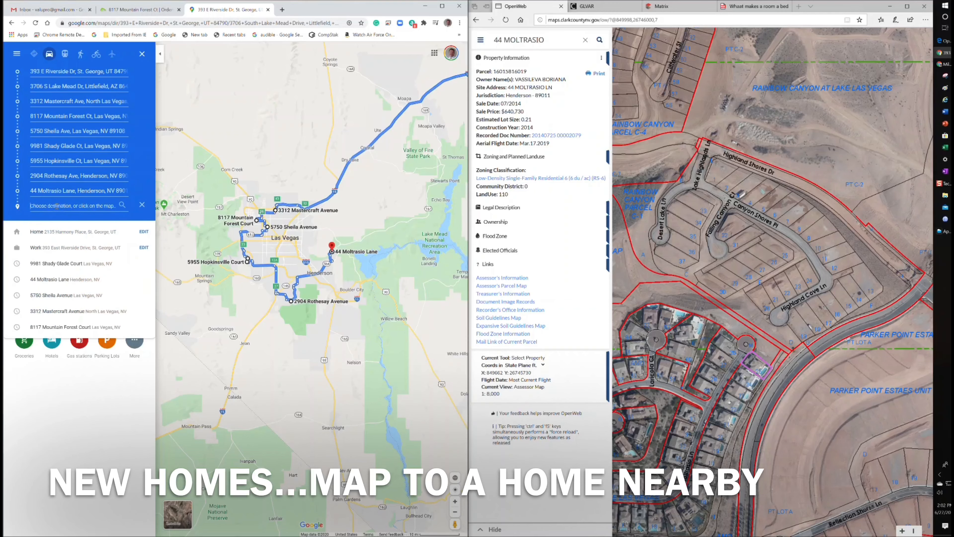
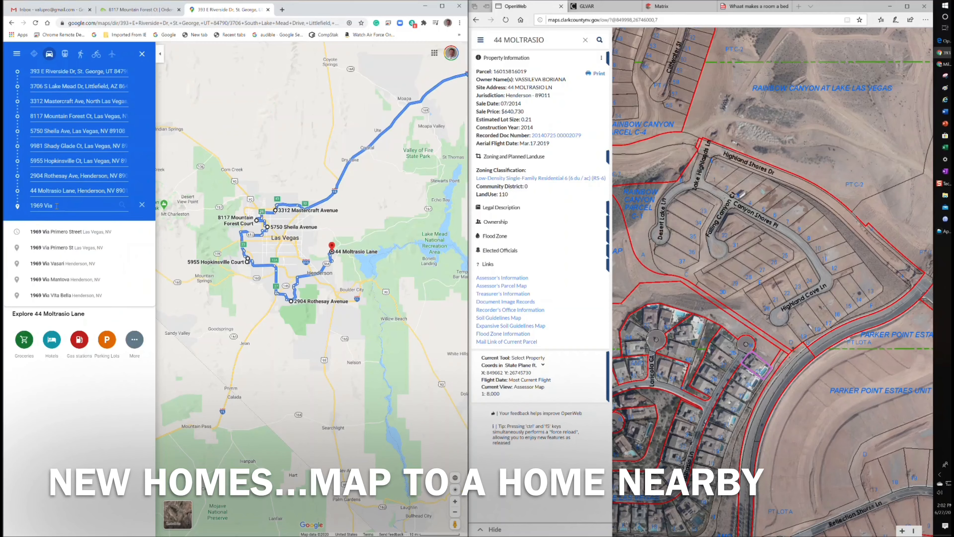
left_click(56, 232)
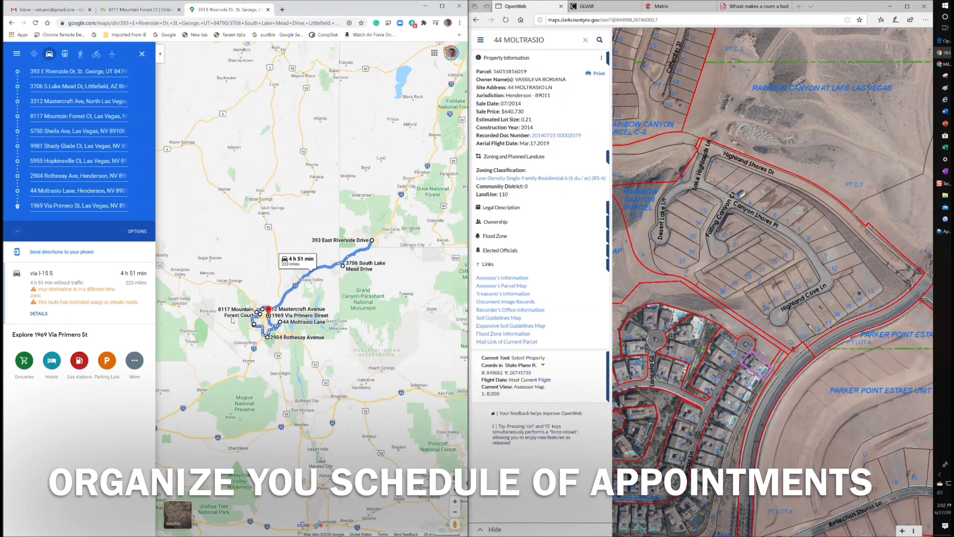
scroll(252, 317, "up", 4)
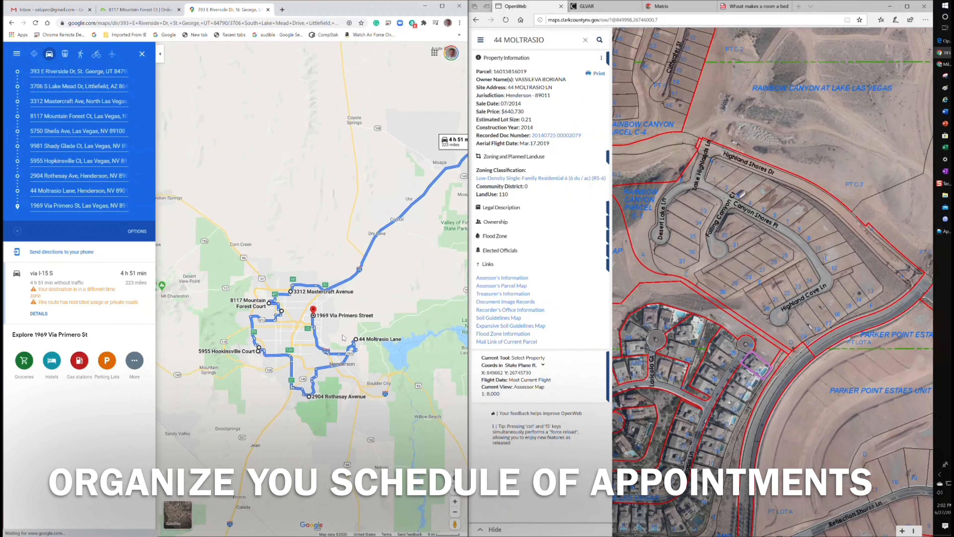
scroll(362, 340, "up", 3)
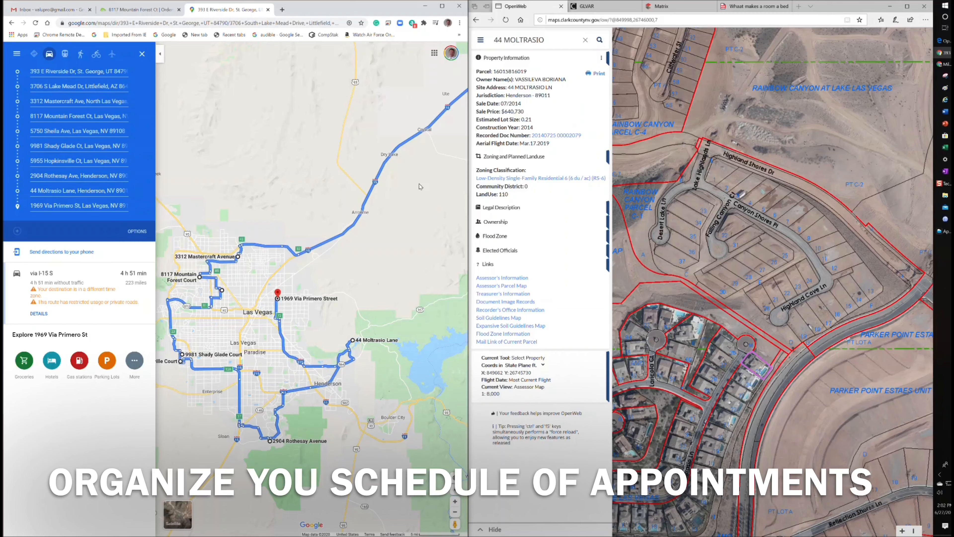
scroll(188, 365, "up", 2)
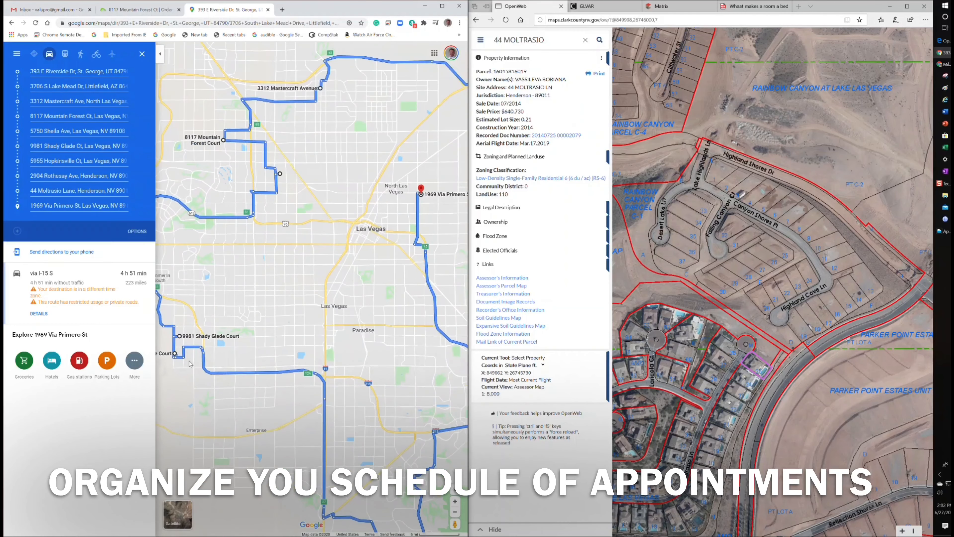
left_click_drag(303, 340, 455, 281)
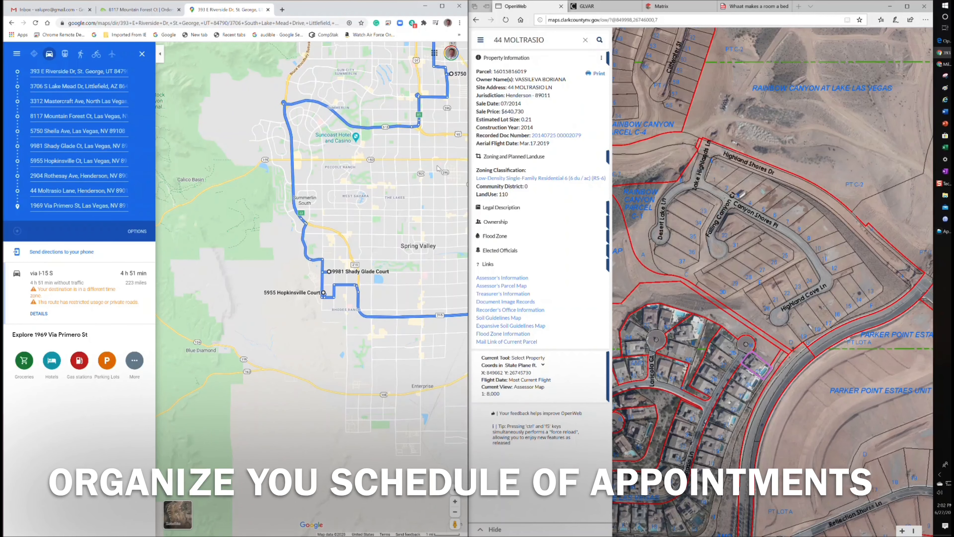
left_click_drag(437, 167, 276, 347)
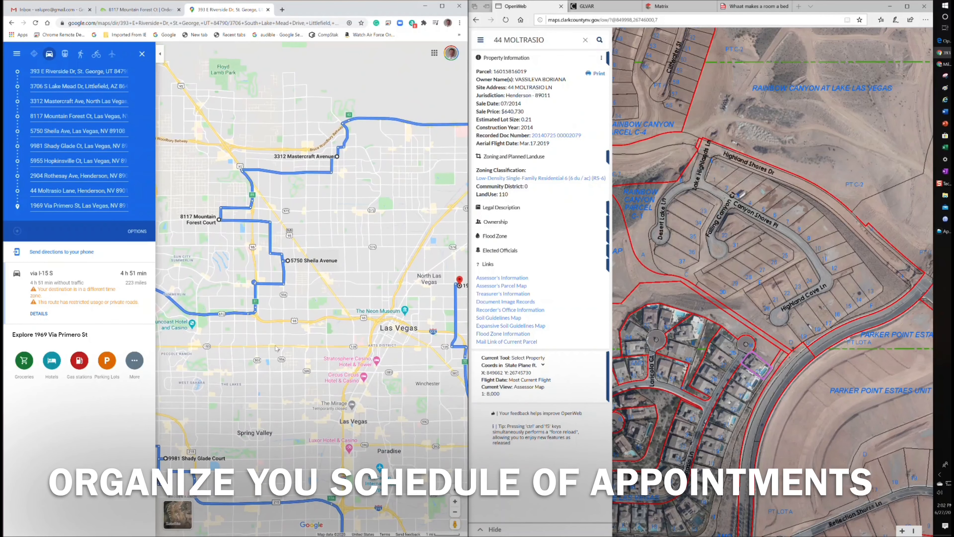
left_click_drag(404, 412, 330, 208)
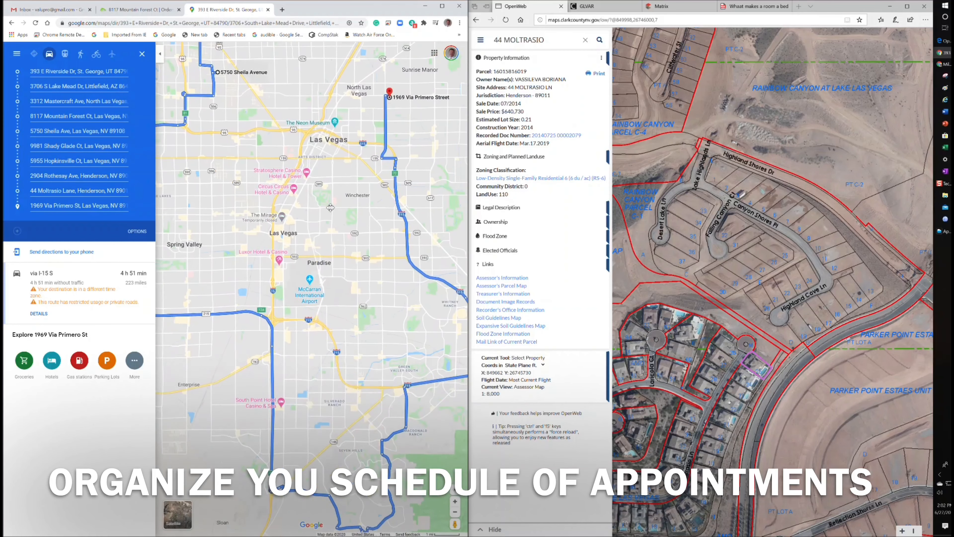
left_click_drag(416, 481, 300, 316)
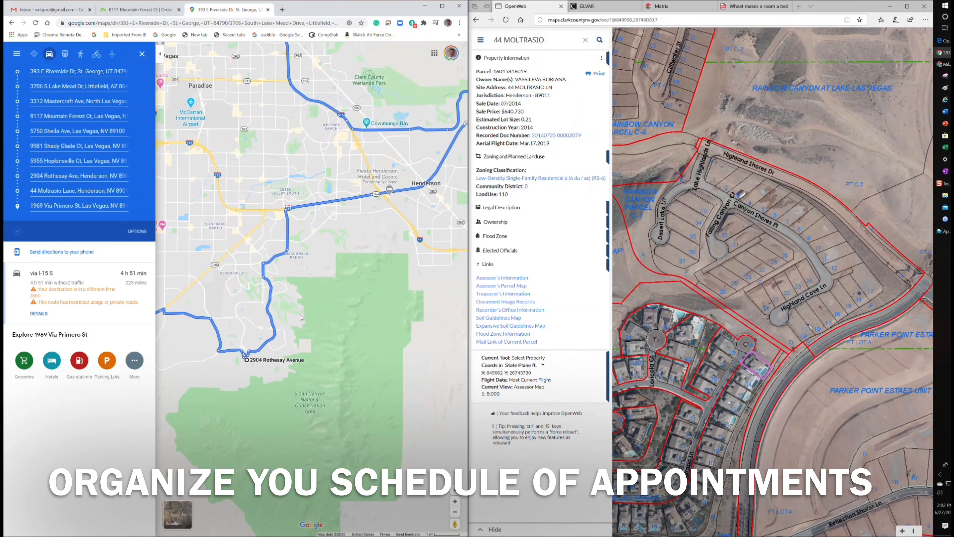
left_click_drag(466, 230, 395, 306)
scroll(396, 306, "down", 1)
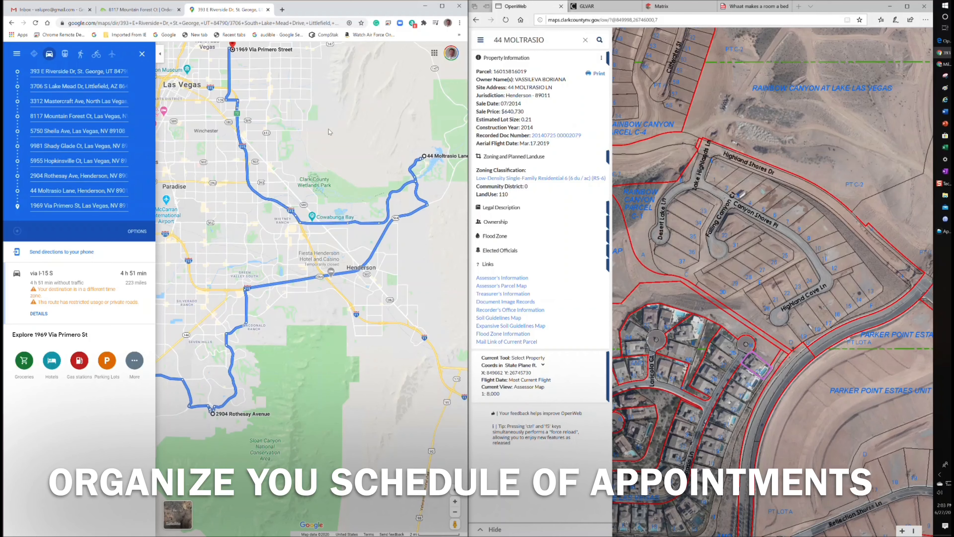
left_click_drag(320, 112, 397, 228)
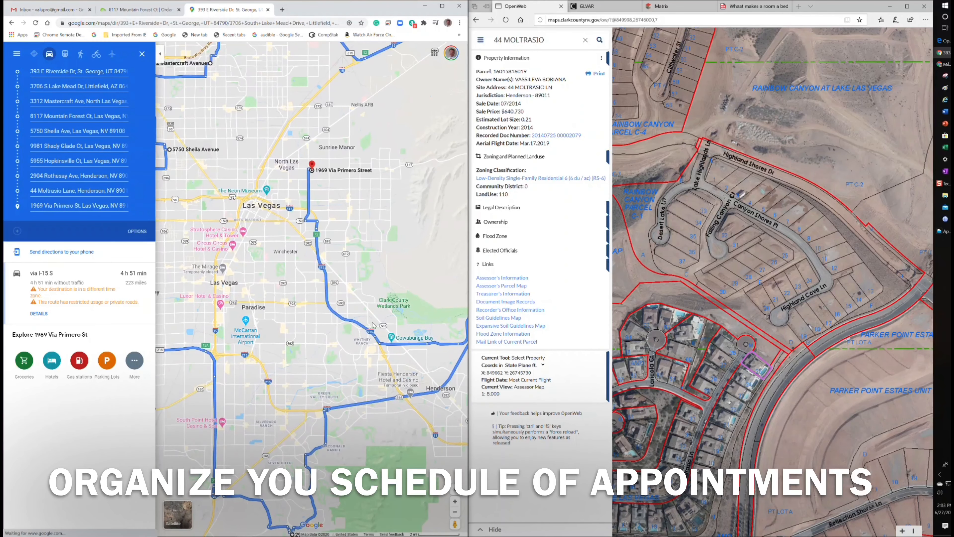
scroll(304, 307, "down", 1)
scroll(305, 307, "down", 2)
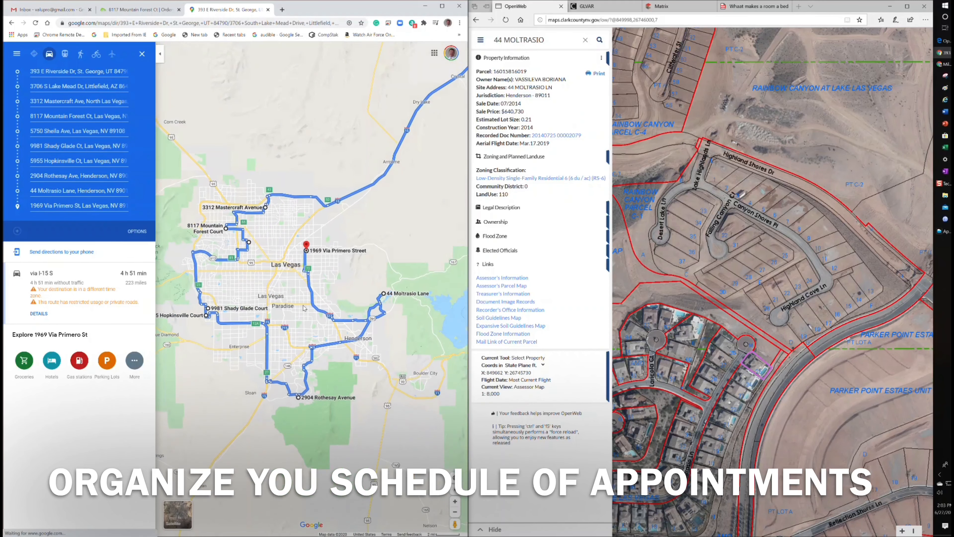
scroll(410, 252, "down", 2)
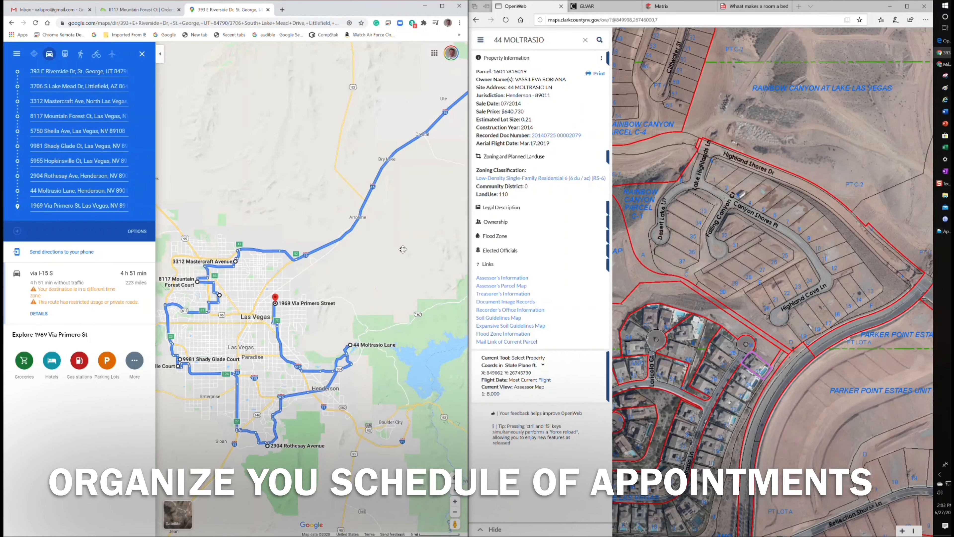
scroll(410, 252, "down", 1)
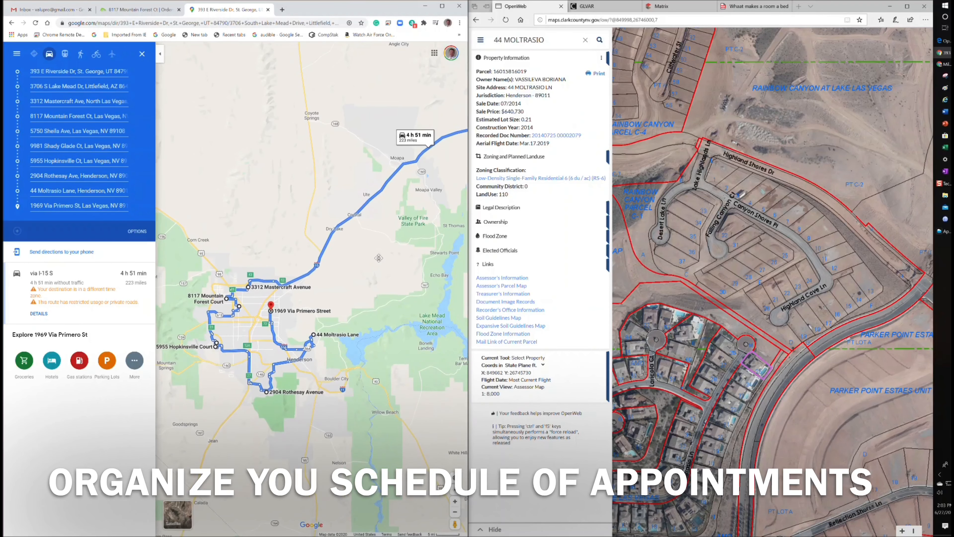
scroll(409, 263, "down", 1)
left_click_drag(428, 245, 356, 281)
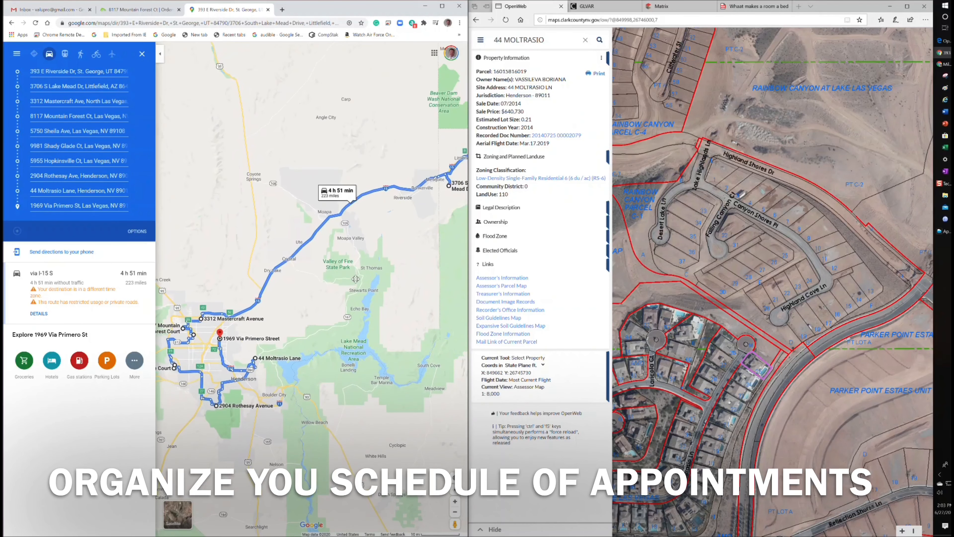
scroll(399, 264, "down", 1)
left_click_drag(412, 266, 353, 294)
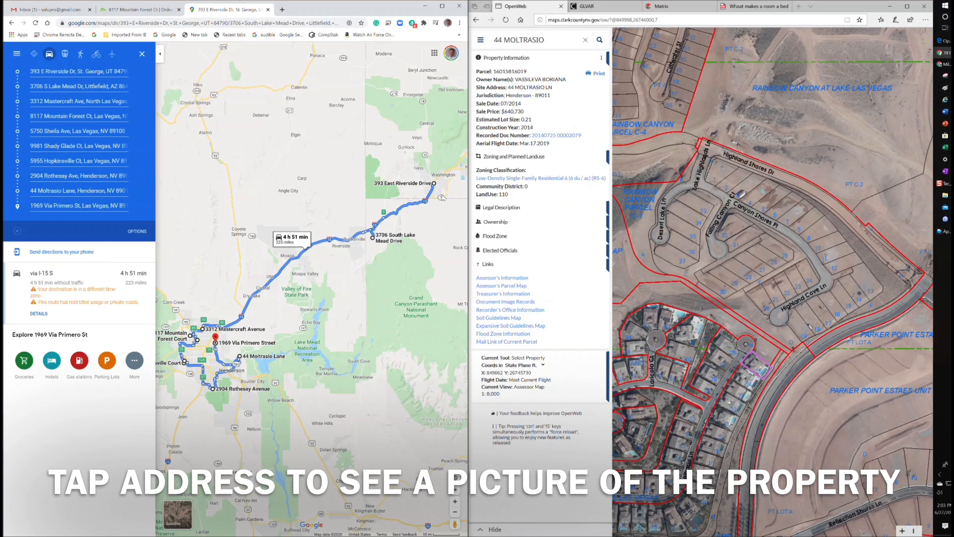
left_click(434, 185)
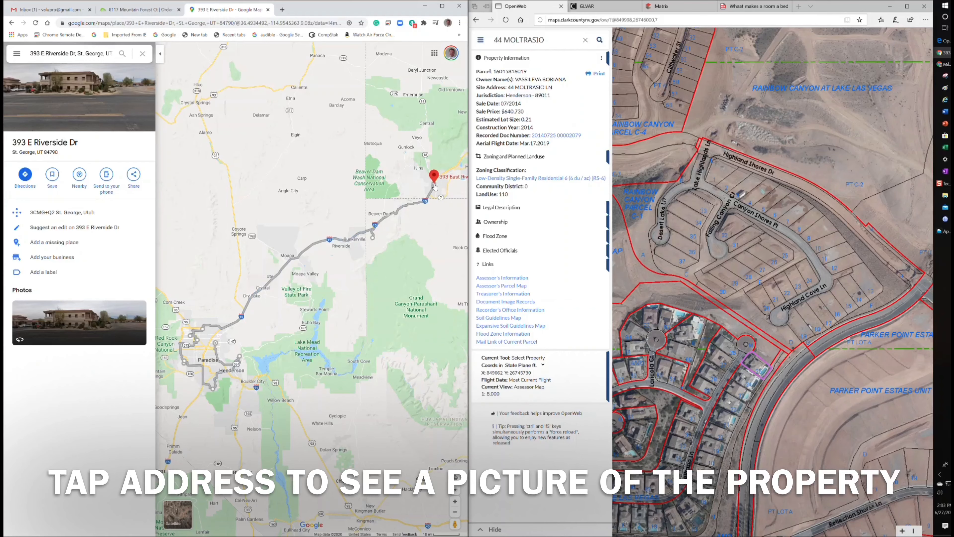
left_click(373, 238)
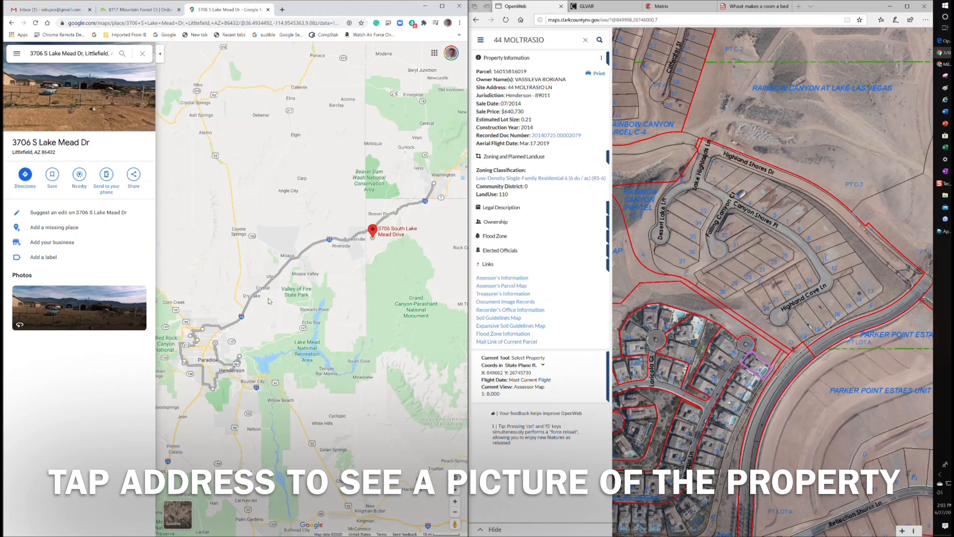
left_click_drag(269, 301, 324, 276)
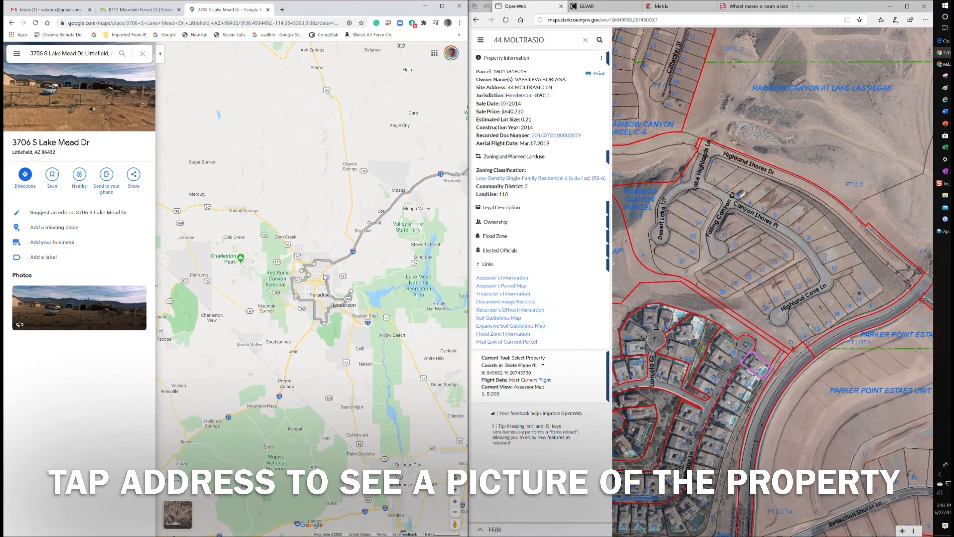
left_click(315, 265)
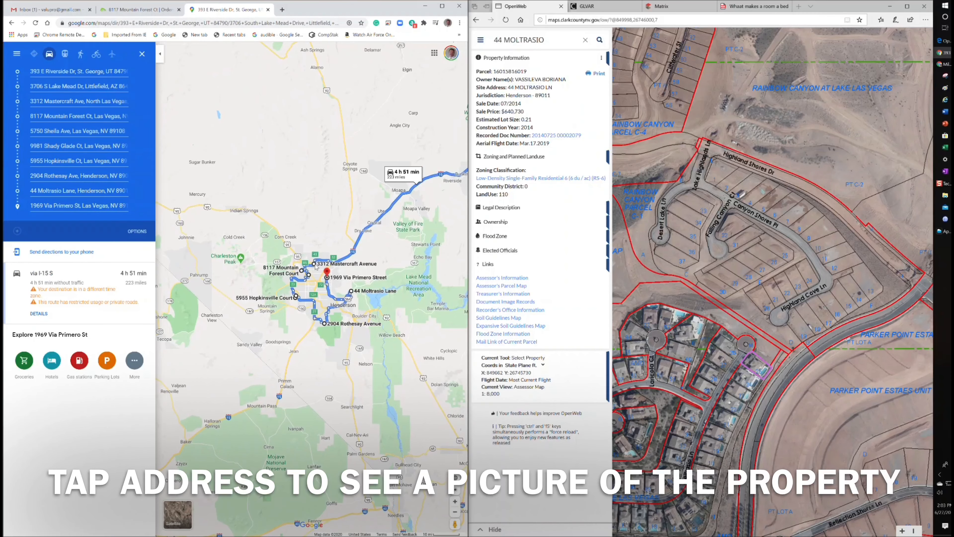
left_click(314, 265)
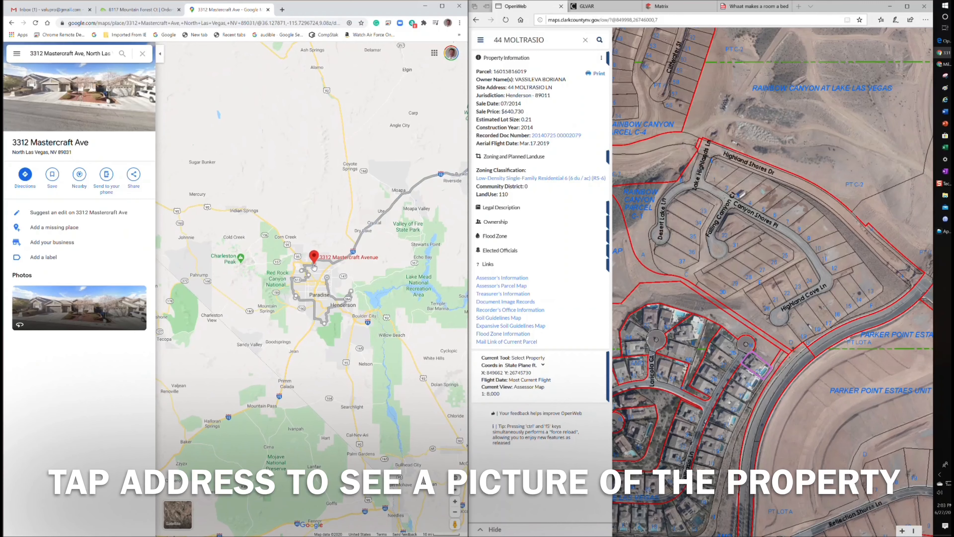
left_click(324, 324)
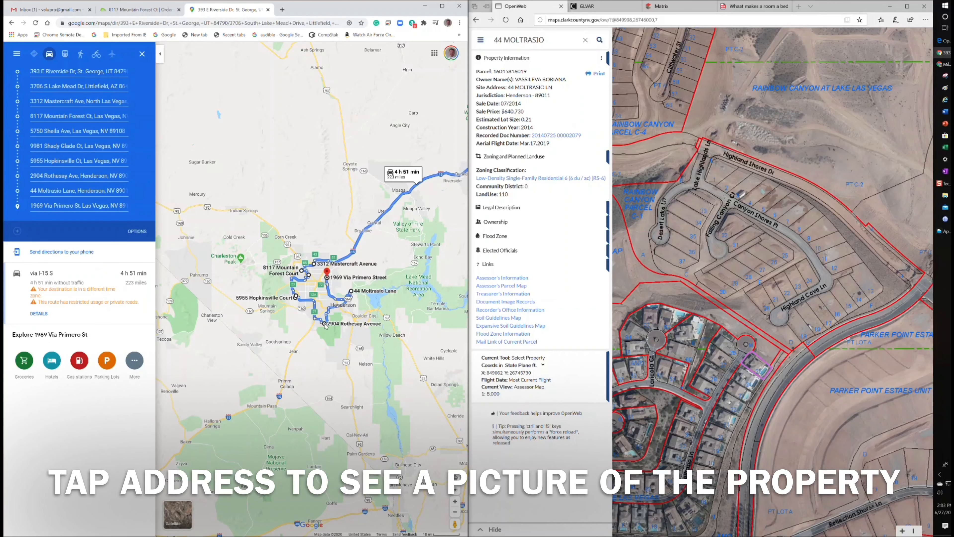
left_click(325, 325)
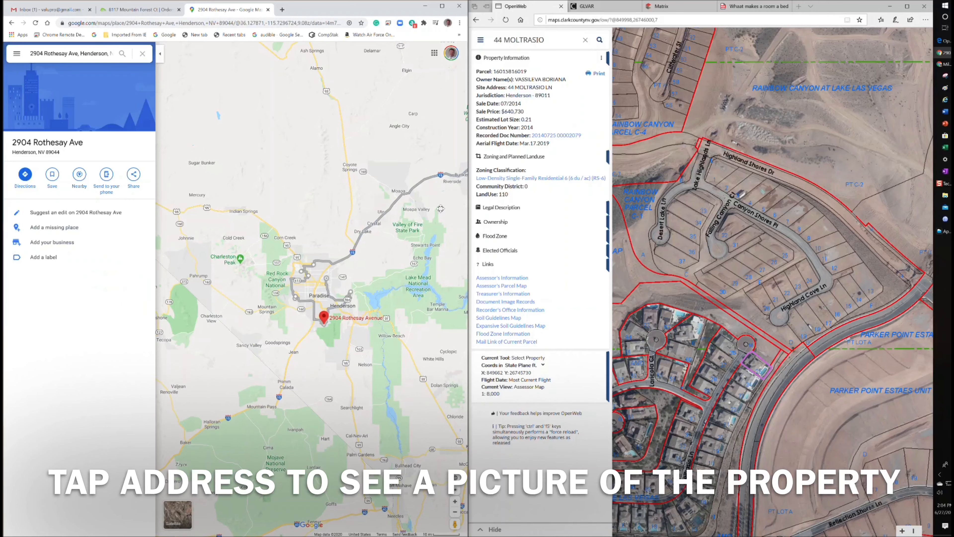
left_click_drag(434, 211, 308, 291)
scroll(325, 292, "down", 1)
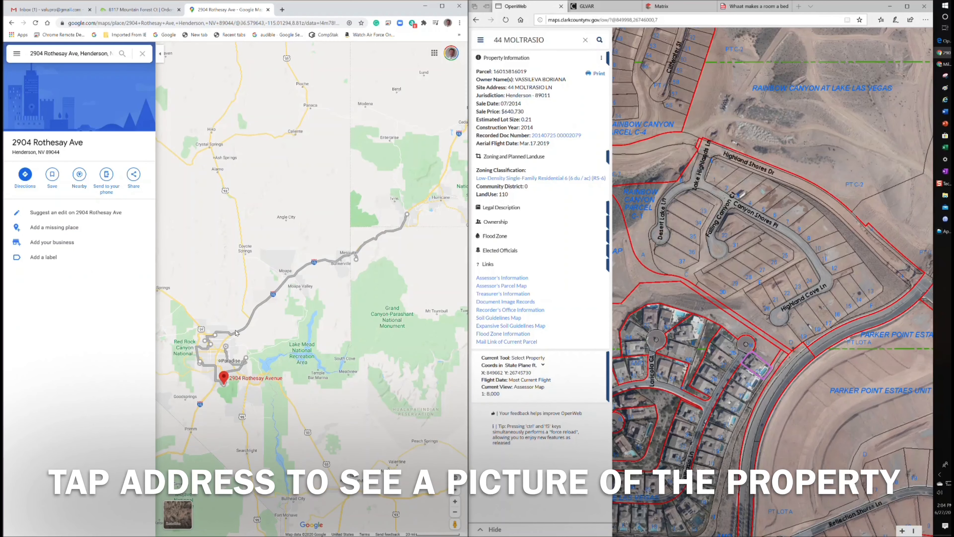
left_click(254, 311)
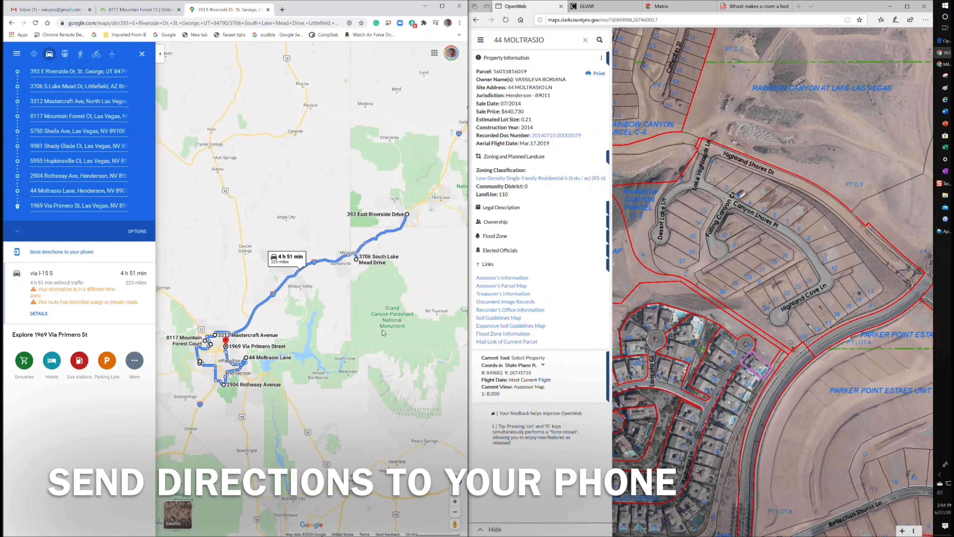
mouse_move(381, 332)
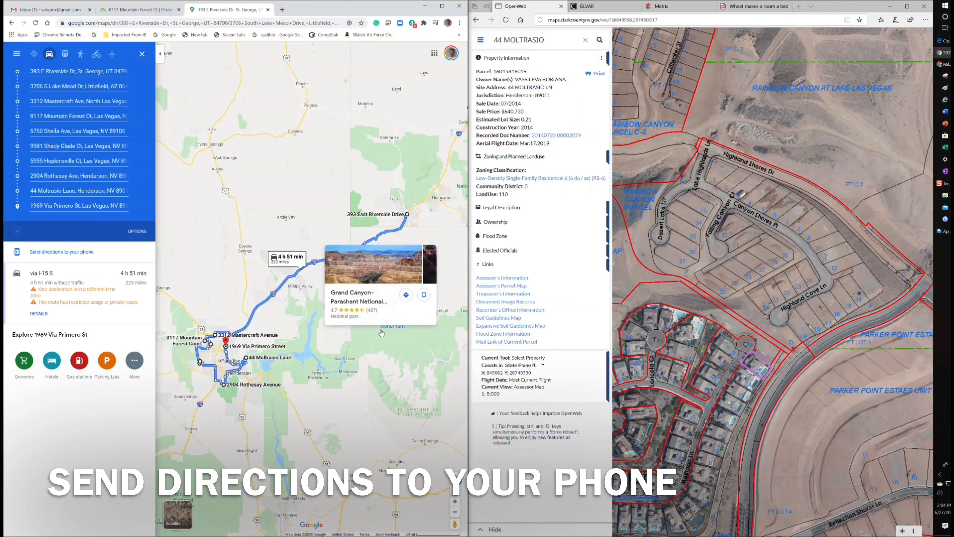